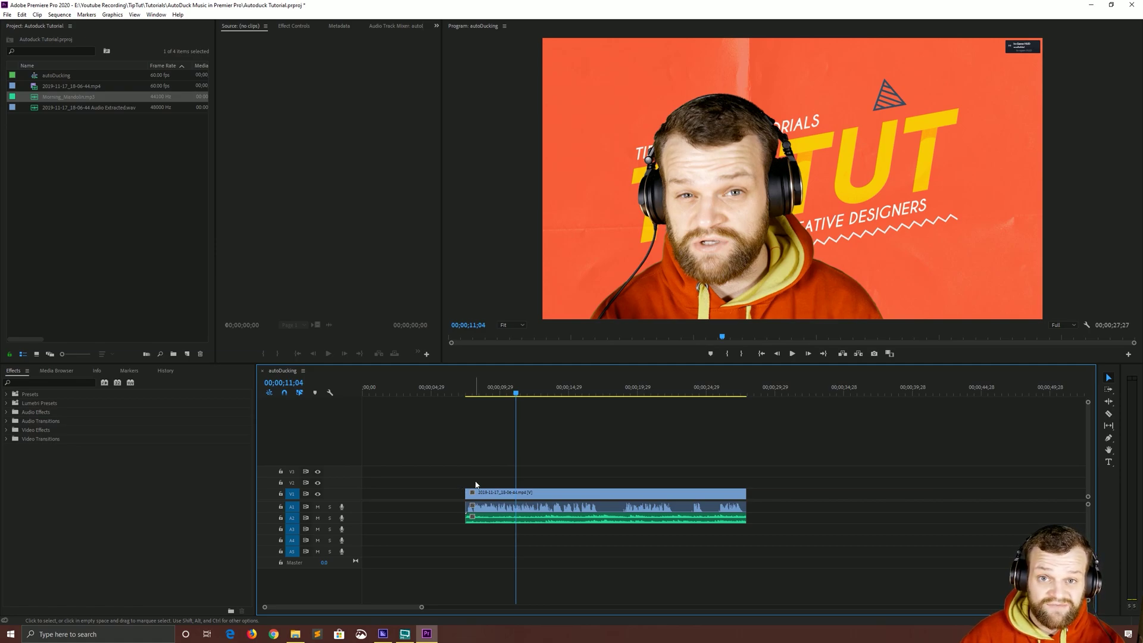
- Play the sequence from 00;00;07;09 to hear the narration over the music, then stop
{"action": "left_click", "coordinate": [464, 391]}
{"action": "key", "text": "space"}
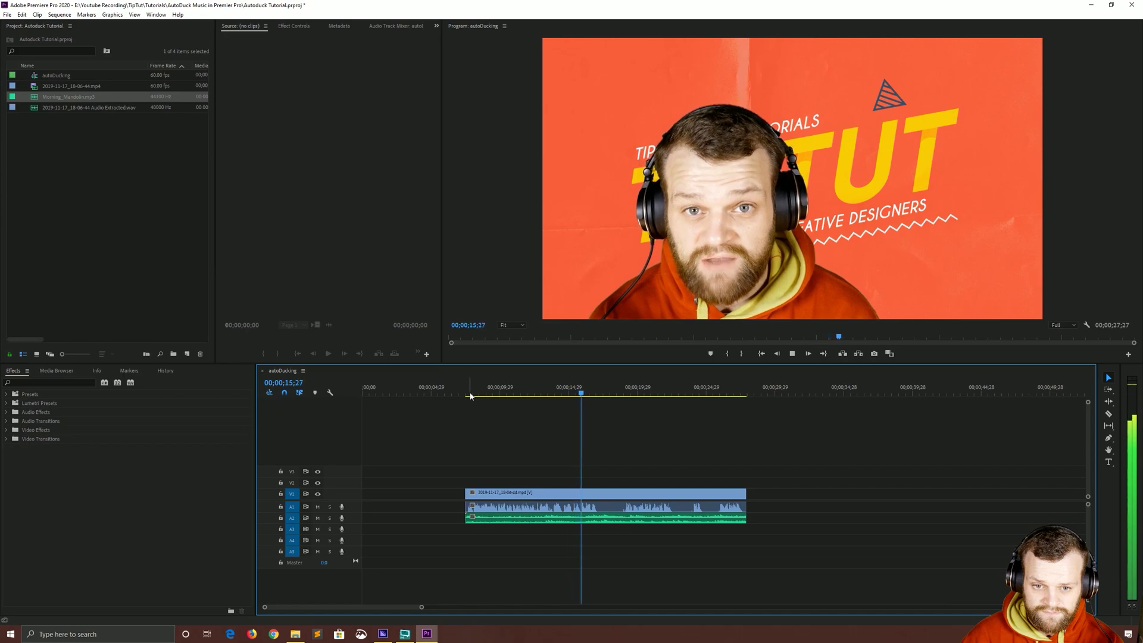
{"action": "key", "text": "space"}
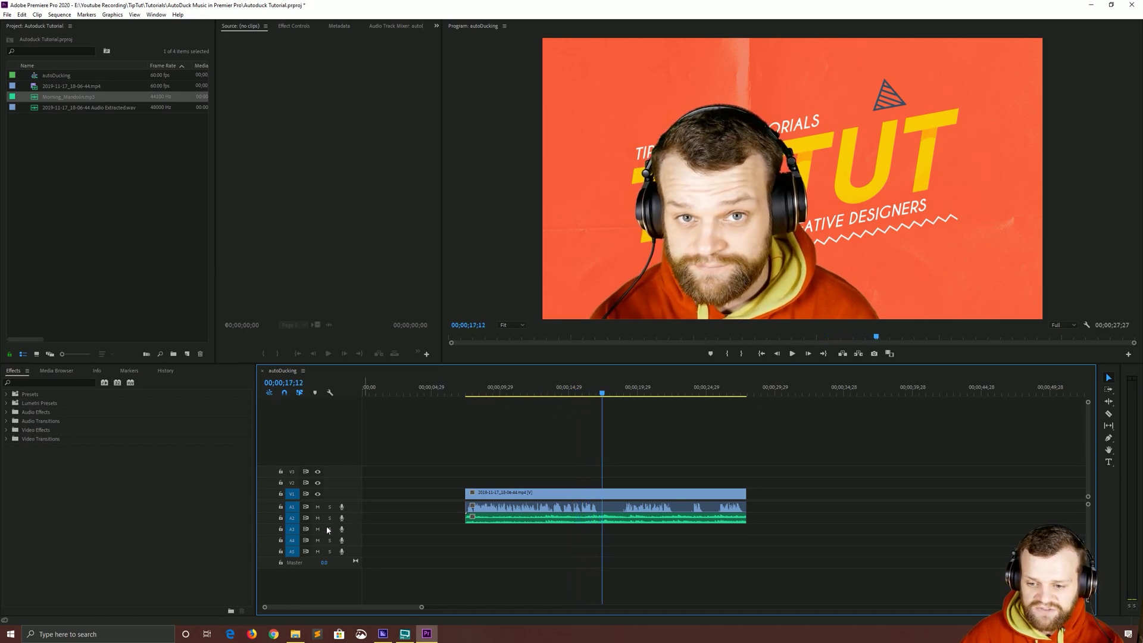
- Enlarge the A2 music track and raise the music clip's Audio Gain by 5 dB
{"action": "left_click_drag", "start_coordinate": [327, 528], "coordinate": [327, 535]}
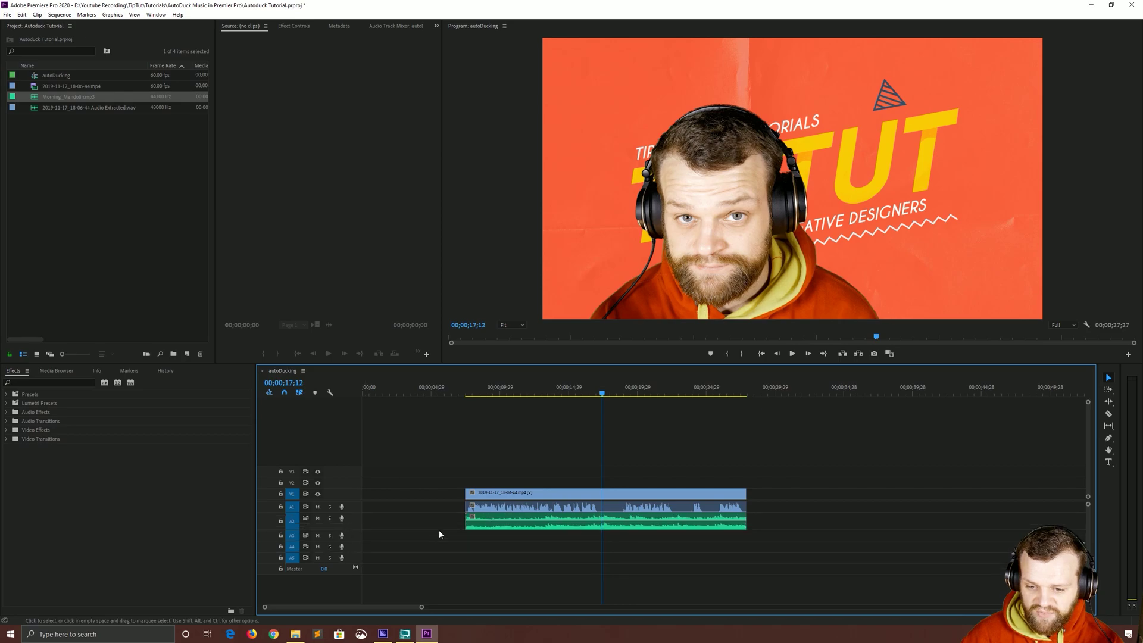
{"action": "right_click", "coordinate": [492, 522]}
{"action": "left_click", "coordinate": [522, 424]}
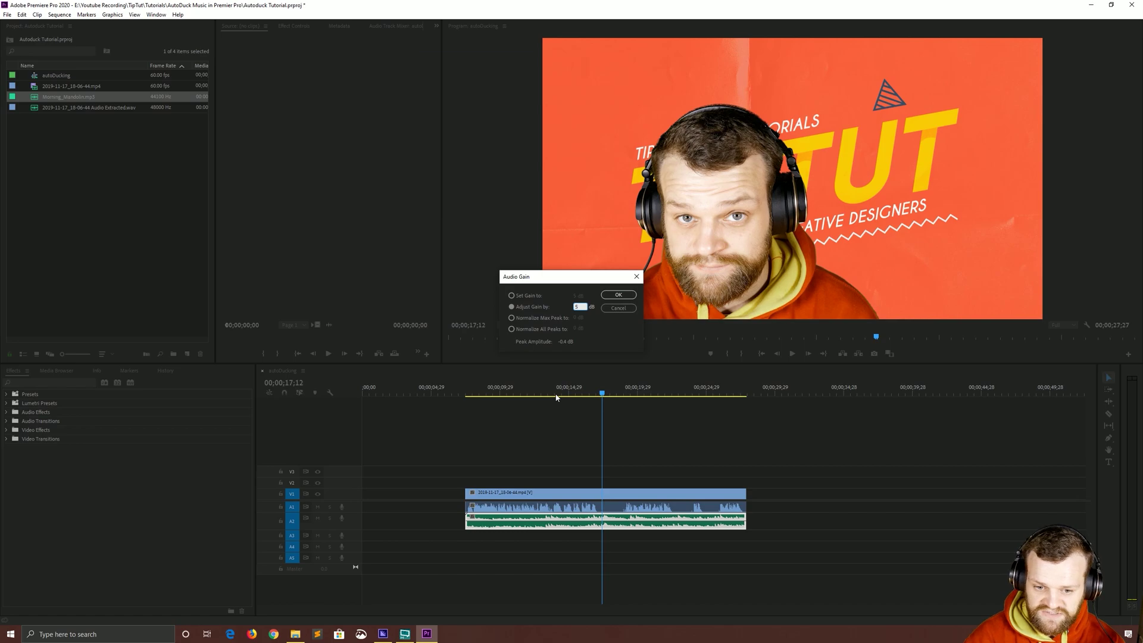
{"action": "key", "text": "Return"}
- Play back to hear the louder music, then deselect the music clip
{"action": "key", "text": "space"}
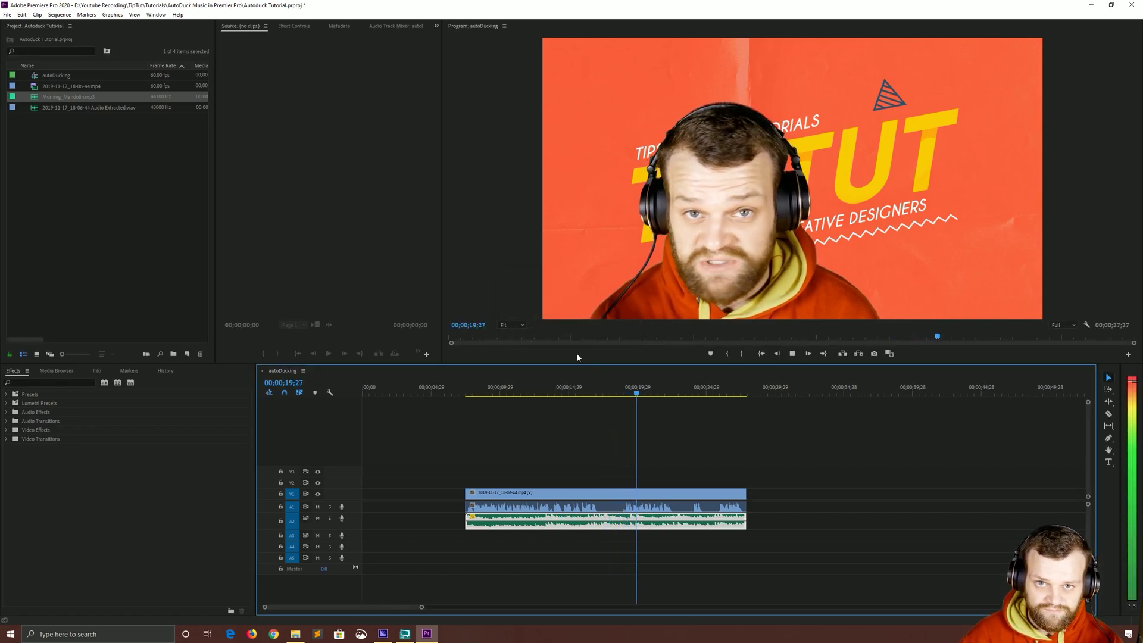
{"action": "key", "text": "space"}
{"action": "left_click", "coordinate": [574, 477]}
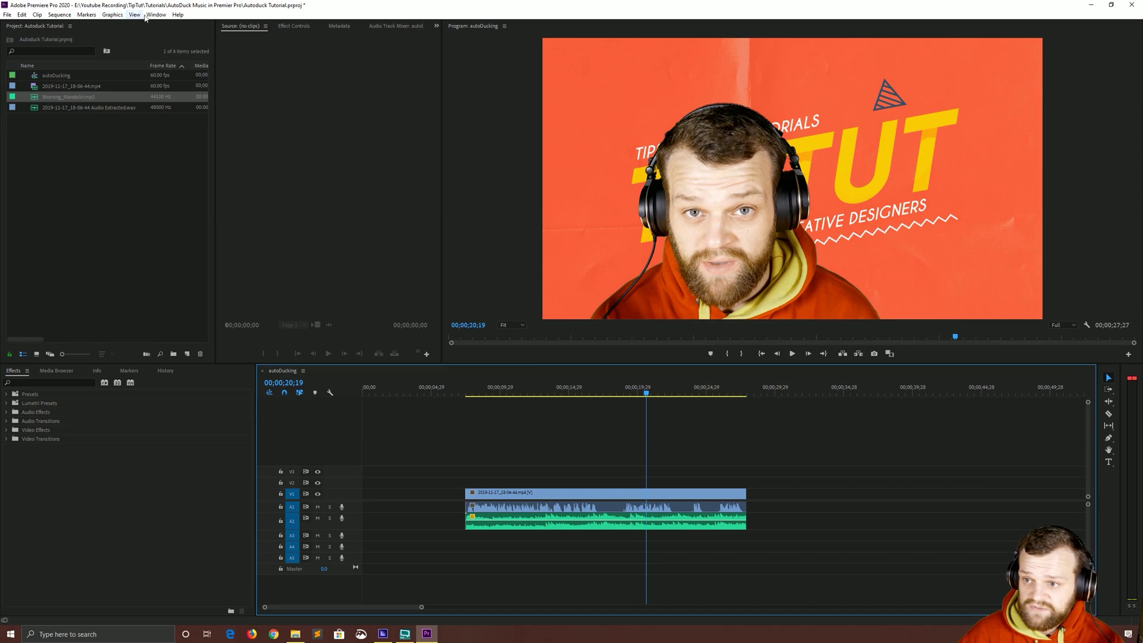
- Open Essential Sound from the Window menu, then shrink it and move it above the tracks
{"action": "left_click", "coordinate": [156, 15]}
{"action": "left_click", "coordinate": [172, 188]}
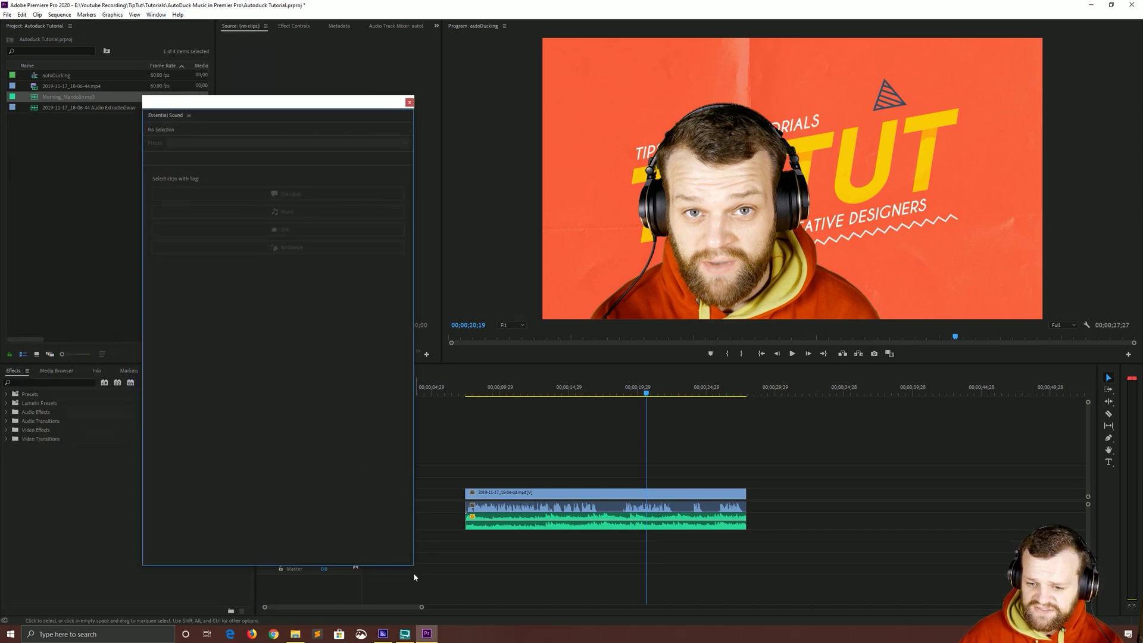
{"action": "left_click_drag", "start_coordinate": [415, 566], "coordinate": [342, 373]}
{"action": "left_click_drag", "start_coordinate": [221, 118], "coordinate": [332, 58]}
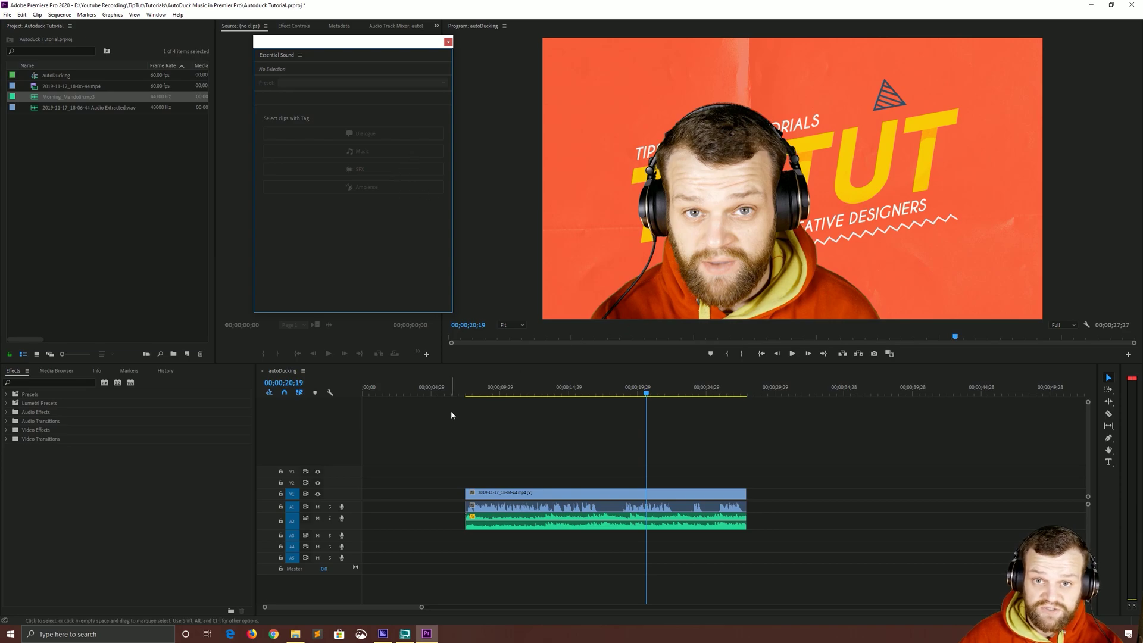
{"action": "left_click", "coordinate": [536, 482]}
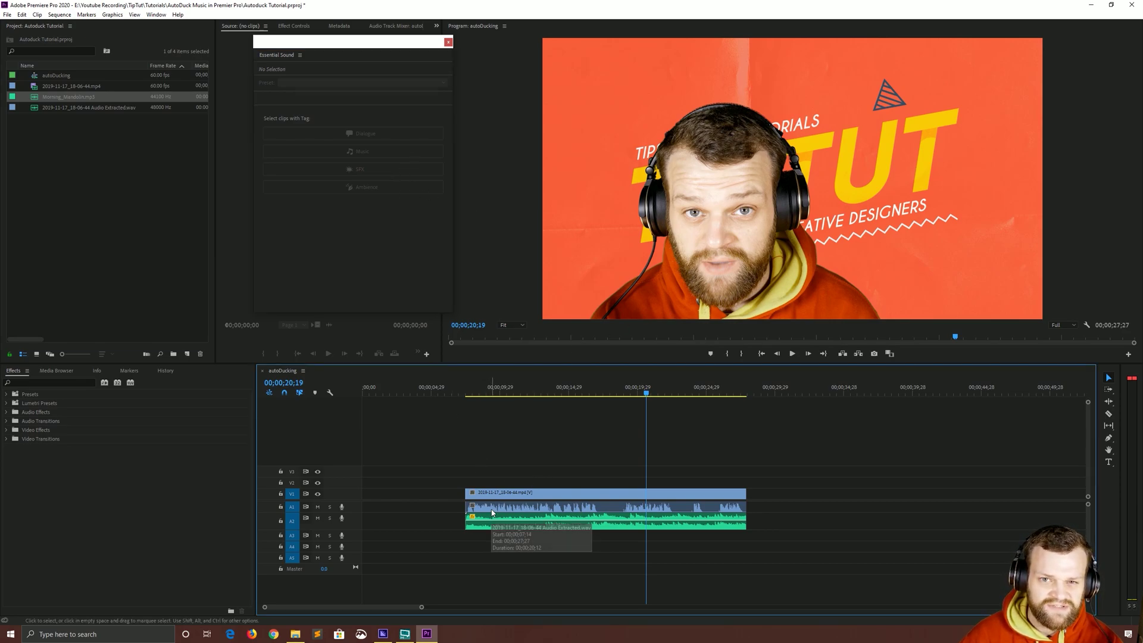
- Unlink the V1 video from its A1 narration audio and select the A1 audio clip
{"action": "left_click", "coordinate": [497, 510]}
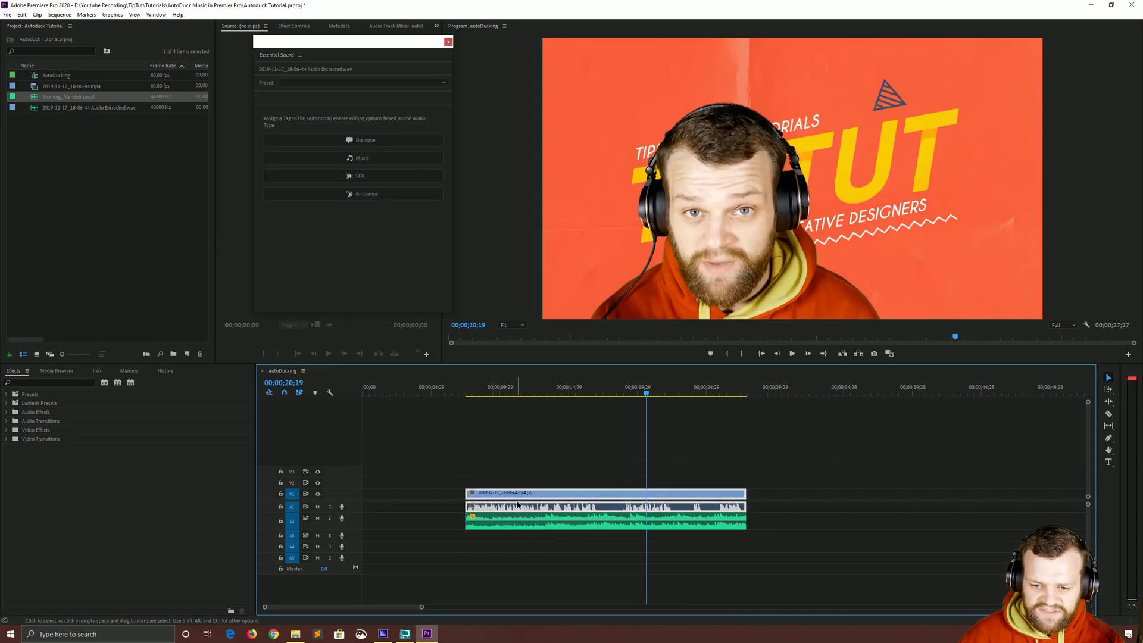
{"action": "right_click", "coordinate": [548, 497]}
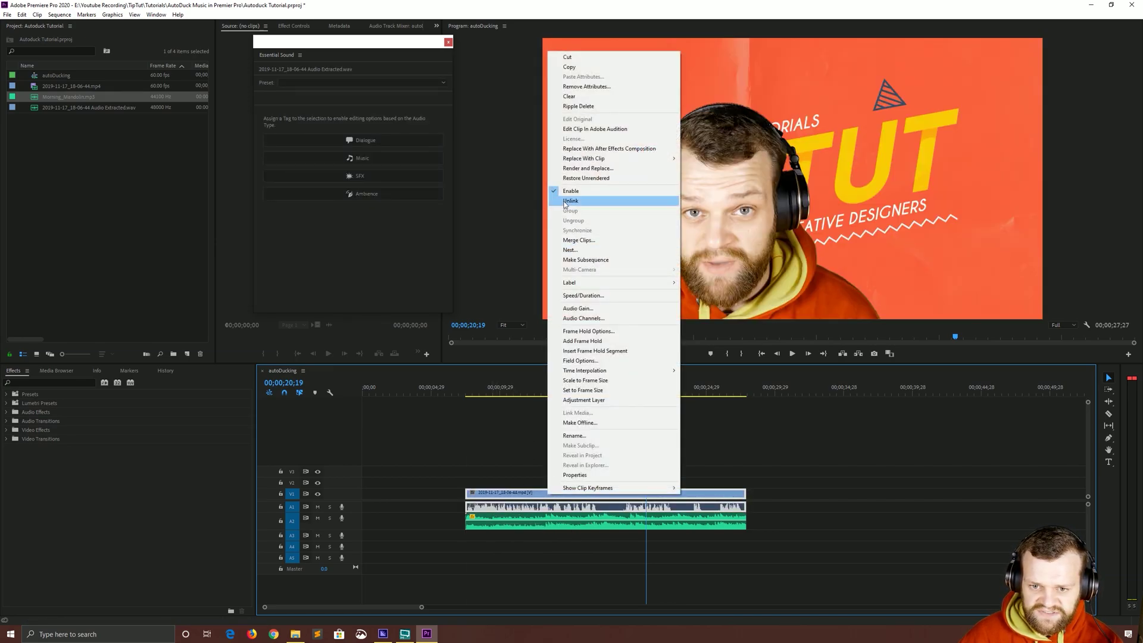
{"action": "left_click", "coordinate": [571, 200]}
{"action": "left_click", "coordinate": [607, 507]}
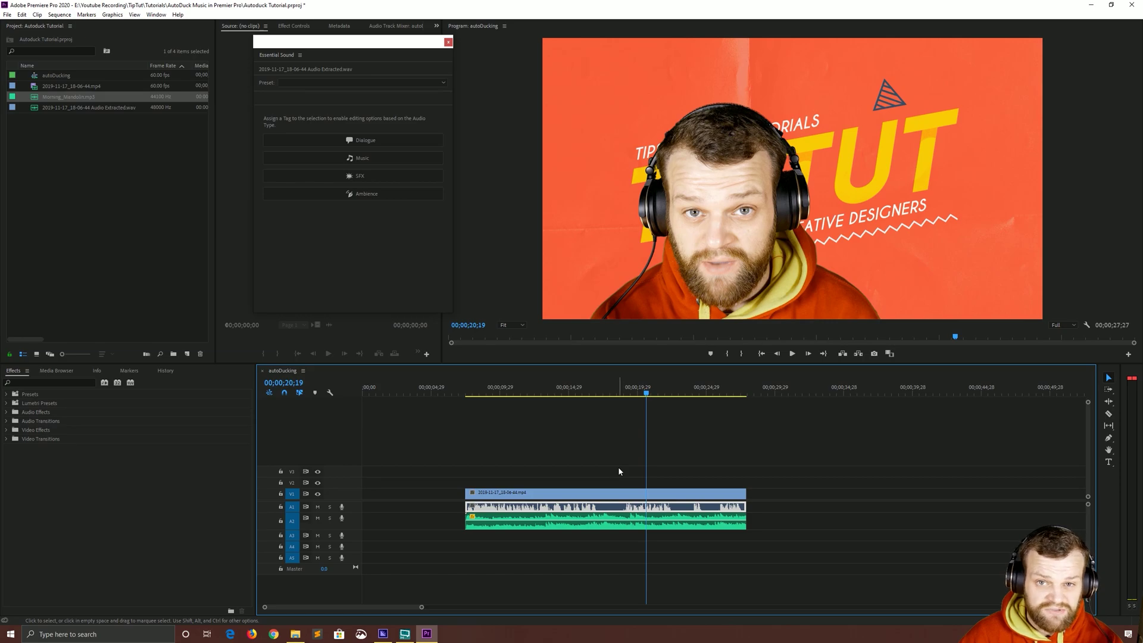
- Tag the A1 narration as Dialogue, enlarge the panel, and keep the Background Voice EQ preset
{"action": "left_click", "coordinate": [344, 142]}
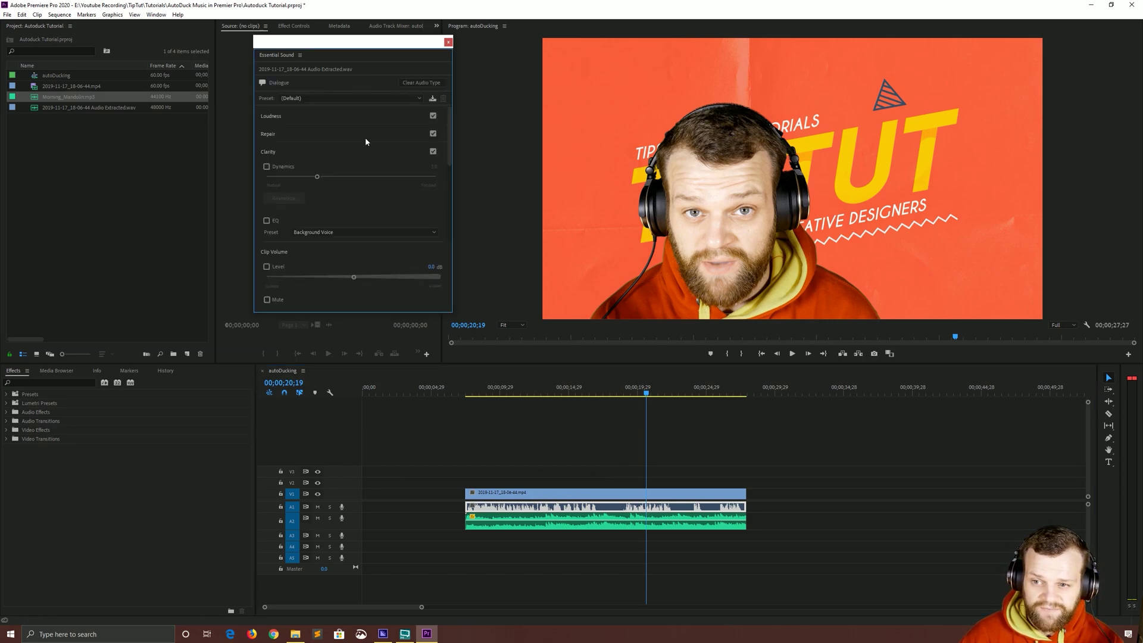
{"action": "left_click_drag", "start_coordinate": [344, 312], "coordinate": [330, 531]}
{"action": "left_click_drag", "start_coordinate": [334, 45], "coordinate": [248, 56]}
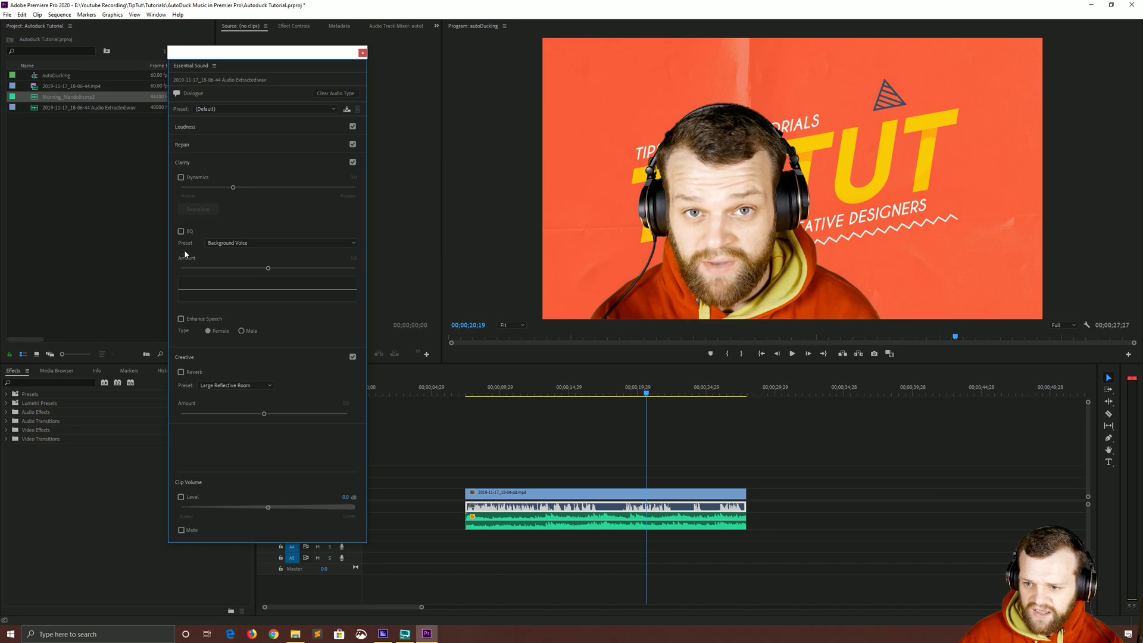
{"action": "left_click", "coordinate": [230, 243]}
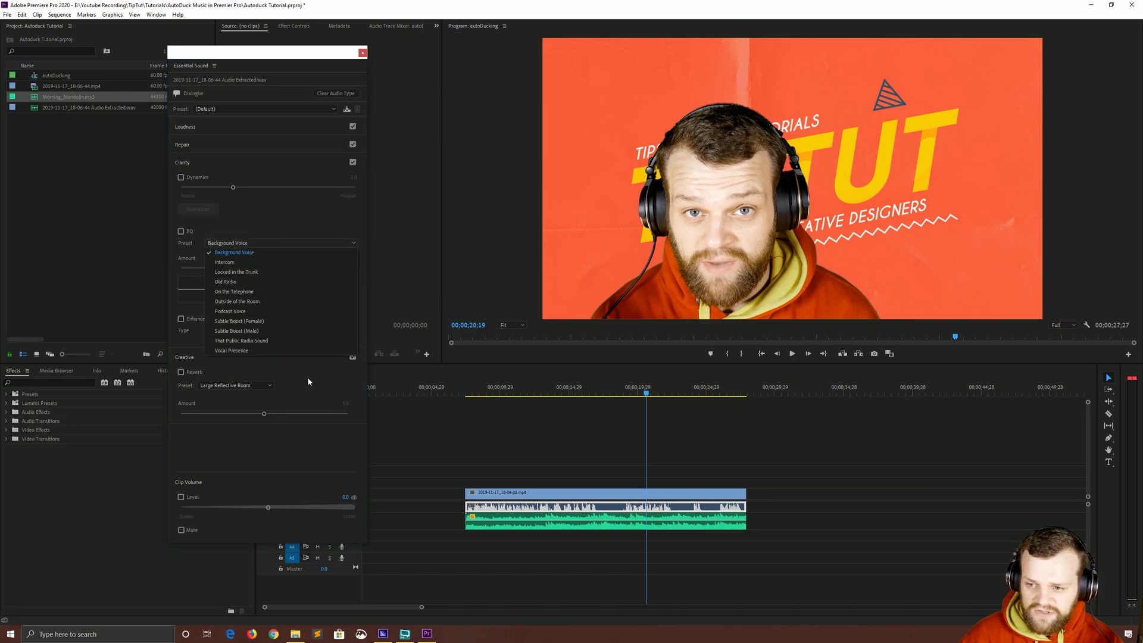
{"action": "left_click", "coordinate": [286, 253]}
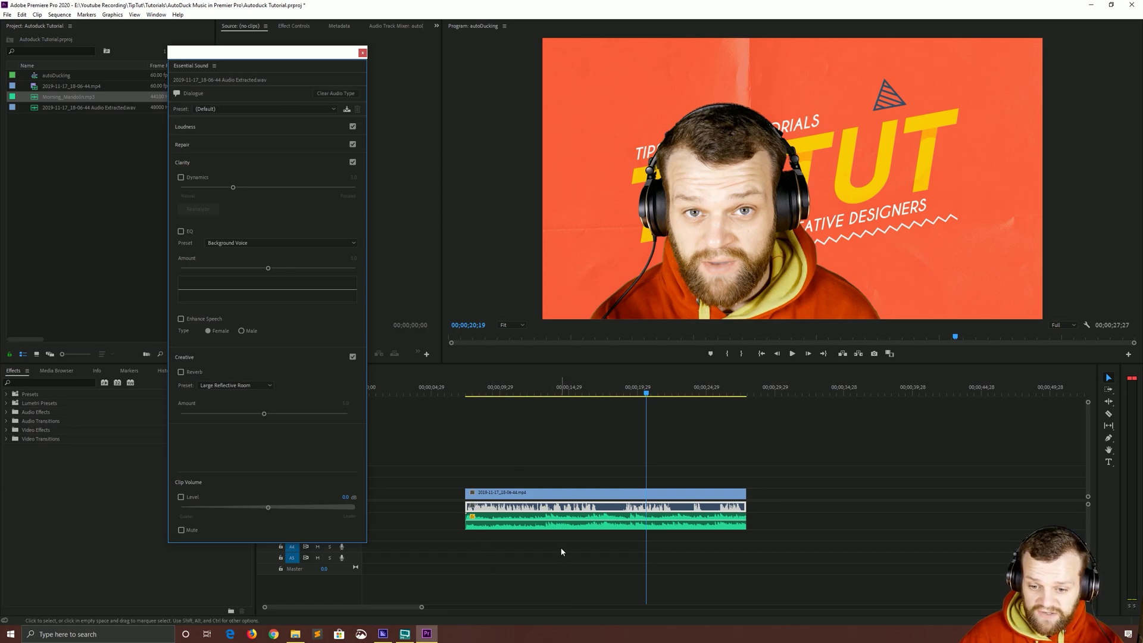
- Tag Morning_Mandolin as Music and enable Ducking, defaulting to -18 dB with 800 ms fades
{"action": "left_click", "coordinate": [515, 525]}
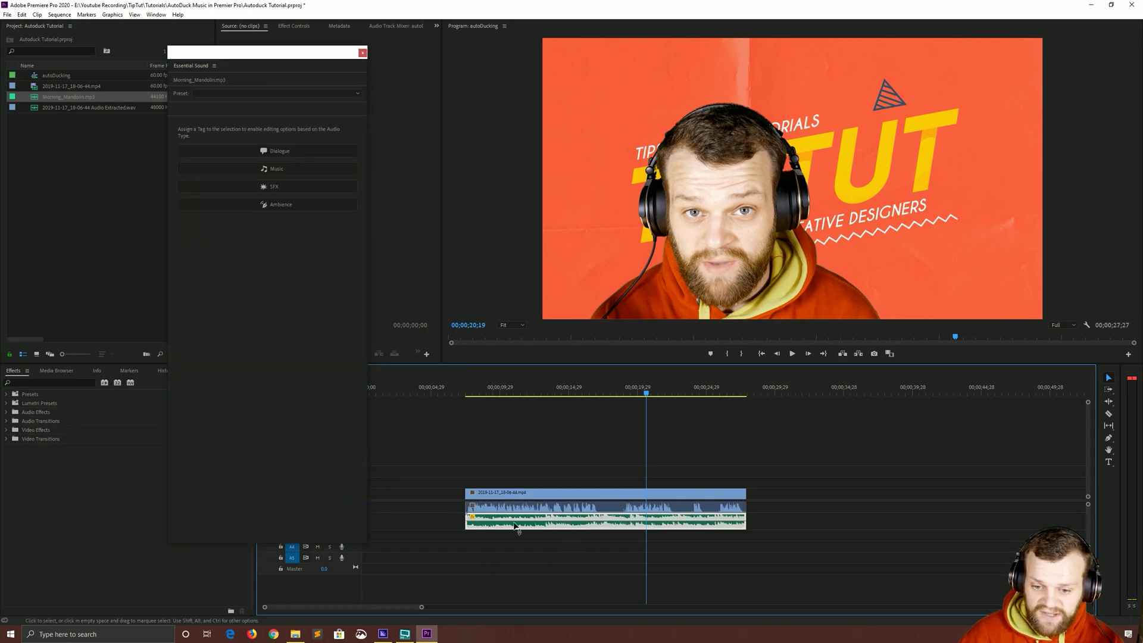
{"action": "left_click", "coordinate": [284, 170]}
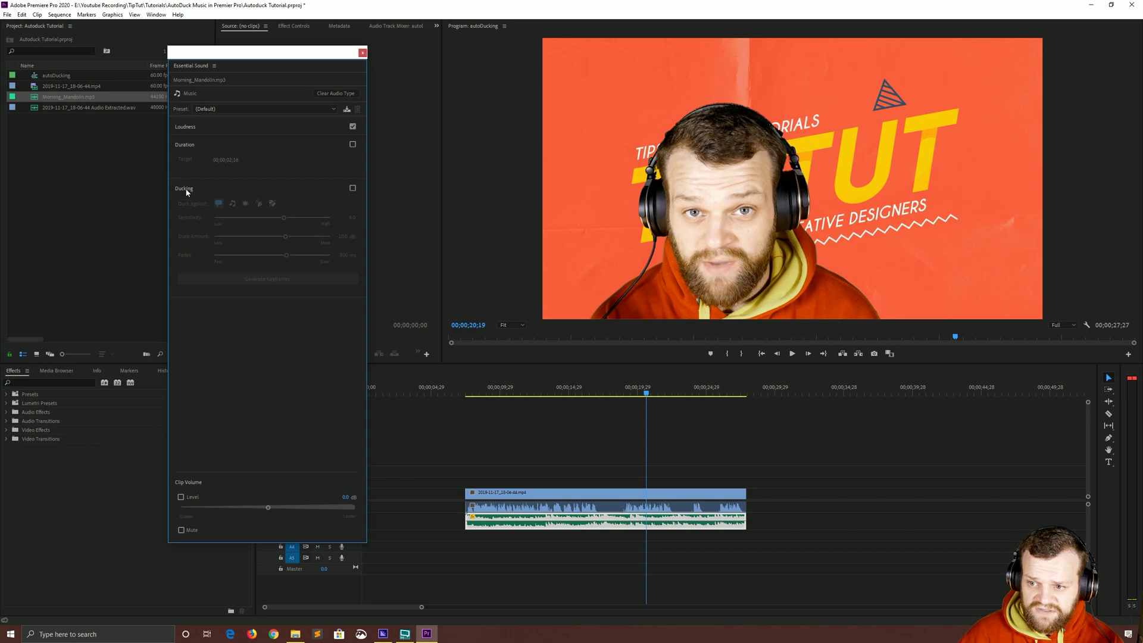
{"action": "left_click", "coordinate": [352, 189]}
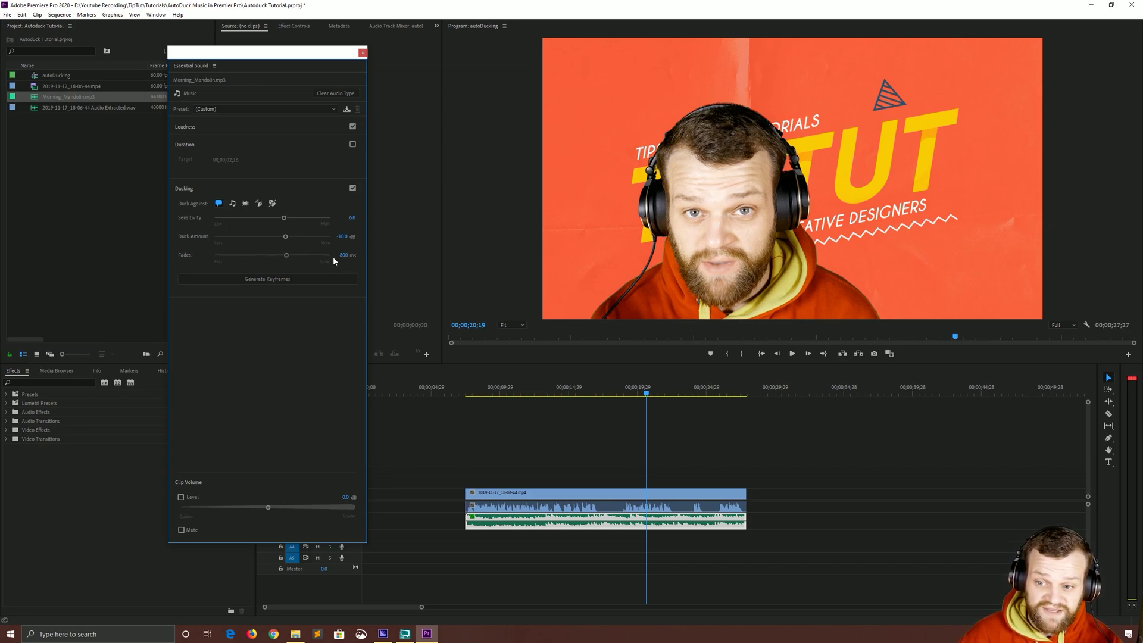
- Shorten the ducking fades to 312 ms, generate keyframes, and play back from about 14;25
{"action": "left_click_drag", "start_coordinate": [286, 255], "coordinate": [256, 256]}
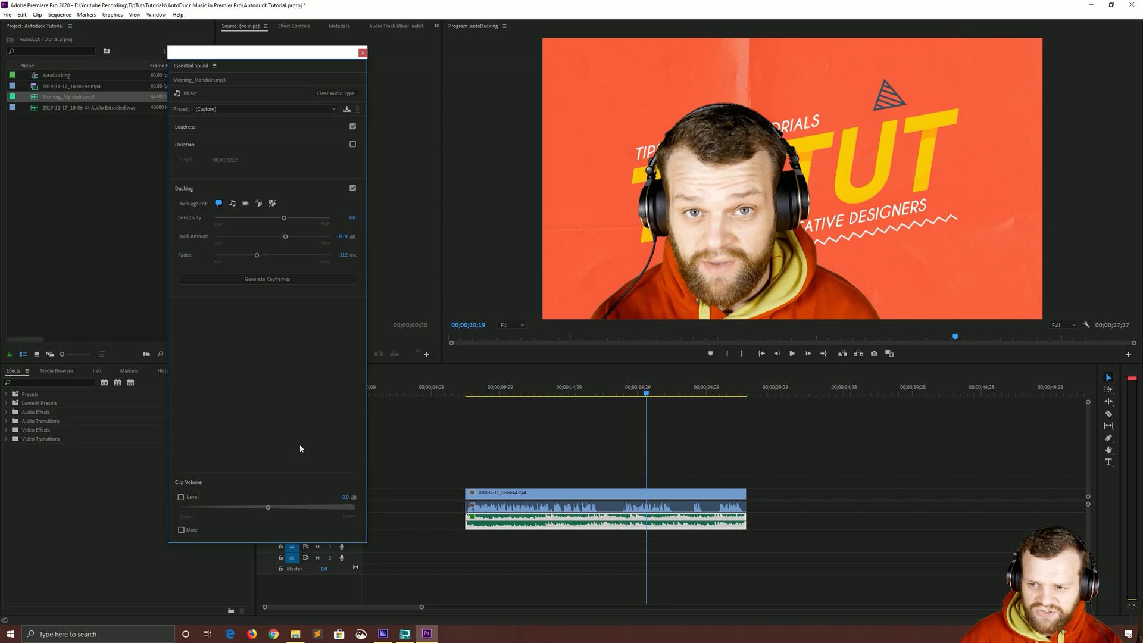
{"action": "left_click", "coordinate": [266, 280]}
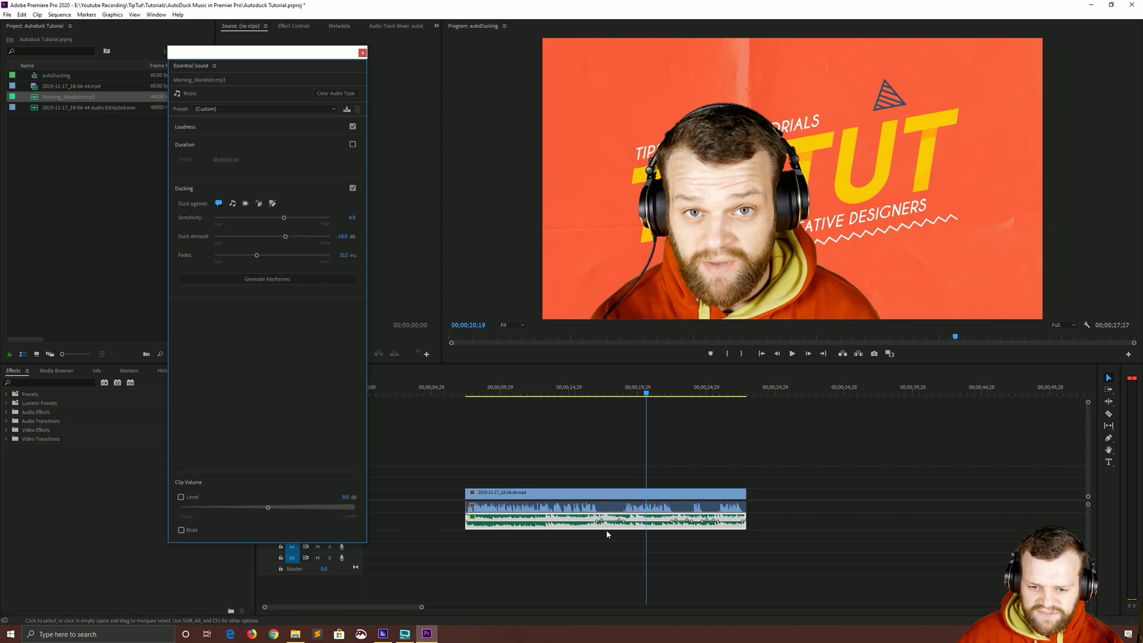
{"action": "scroll", "coordinate": [606, 530], "scroll_direction": "up", "scroll_amount": 5}
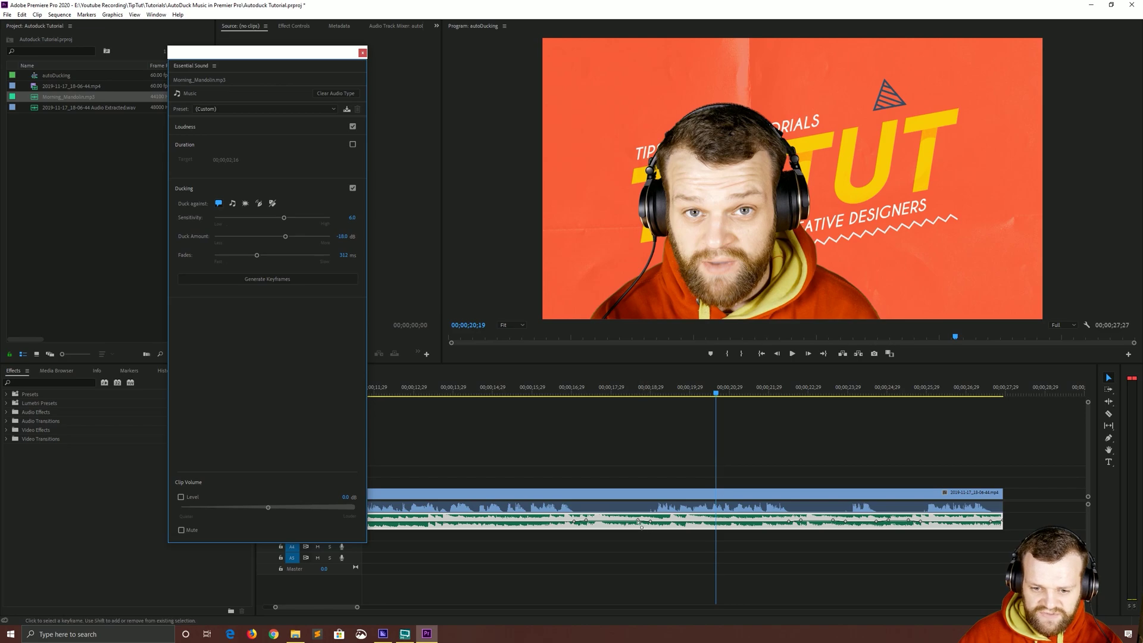
{"action": "left_click", "coordinate": [411, 394]}
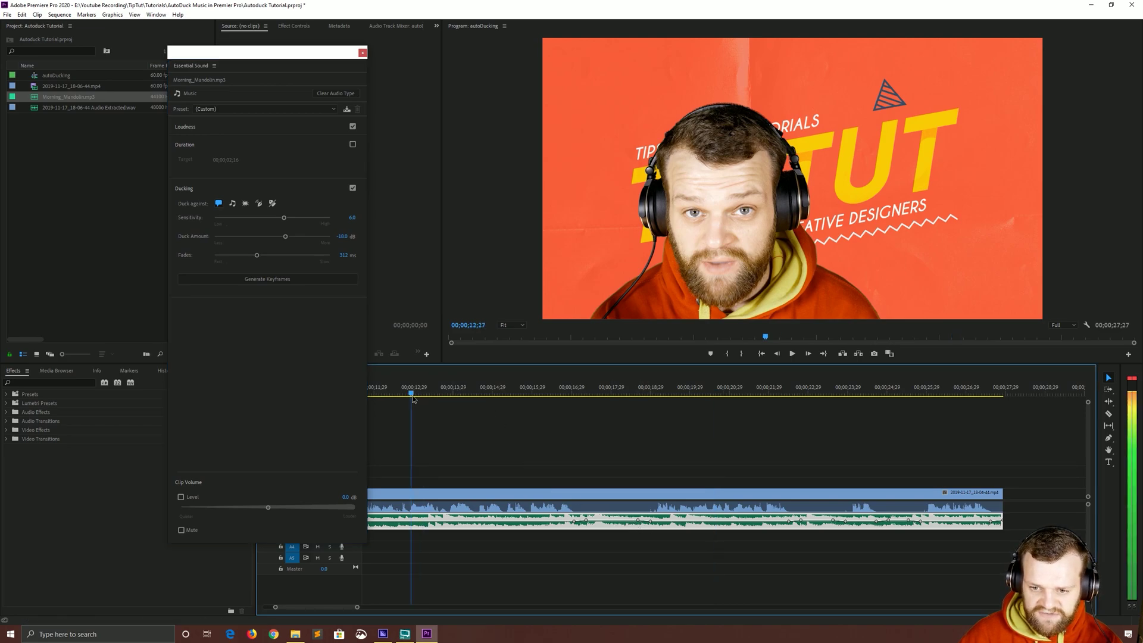
{"action": "left_click", "coordinate": [498, 394]}
{"action": "key", "text": "space"}
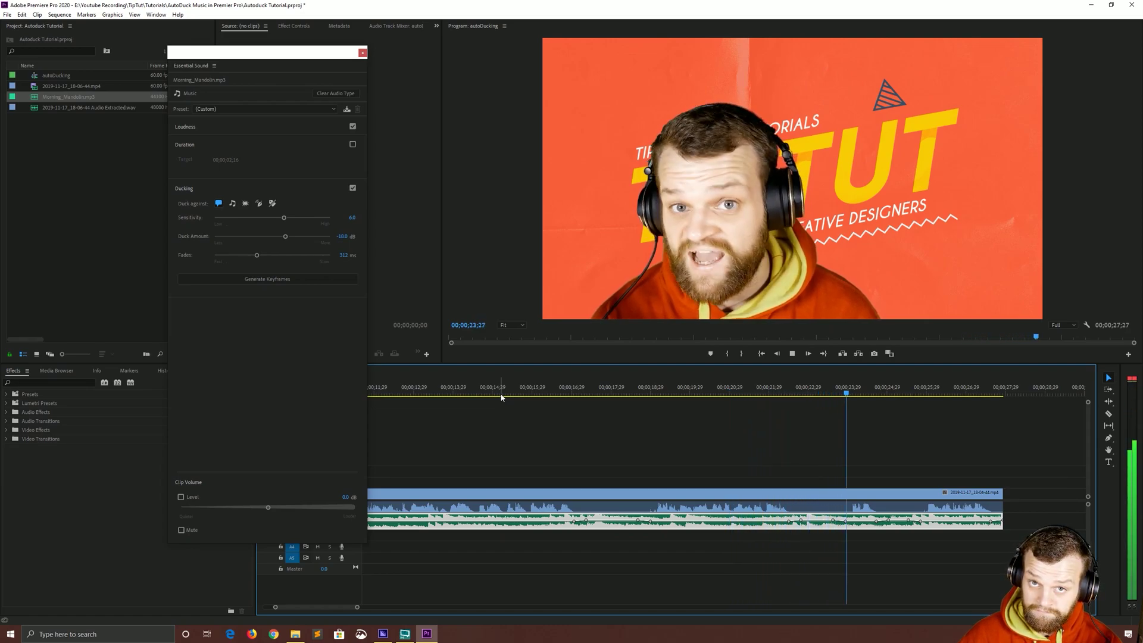
{"action": "key", "text": "space"}
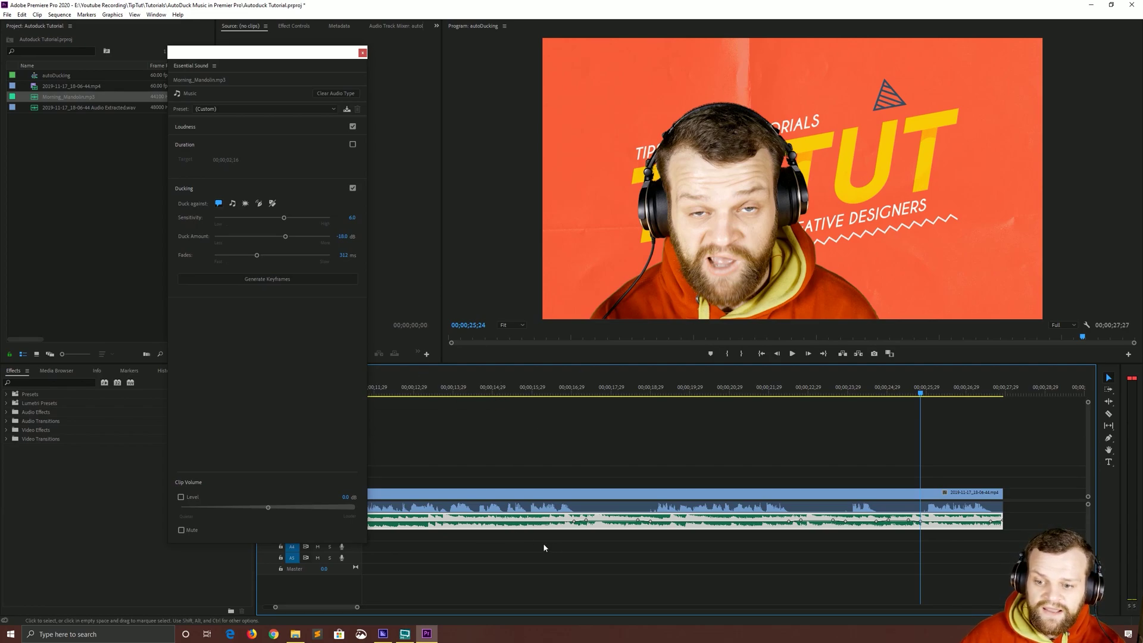
- Pull four music volume keyframes slightly lower, then regenerate the ducking keyframes
{"action": "left_click_drag", "start_coordinate": [575, 527], "coordinate": [574, 530]}
{"action": "left_click_drag", "start_coordinate": [654, 524], "coordinate": [654, 527]}
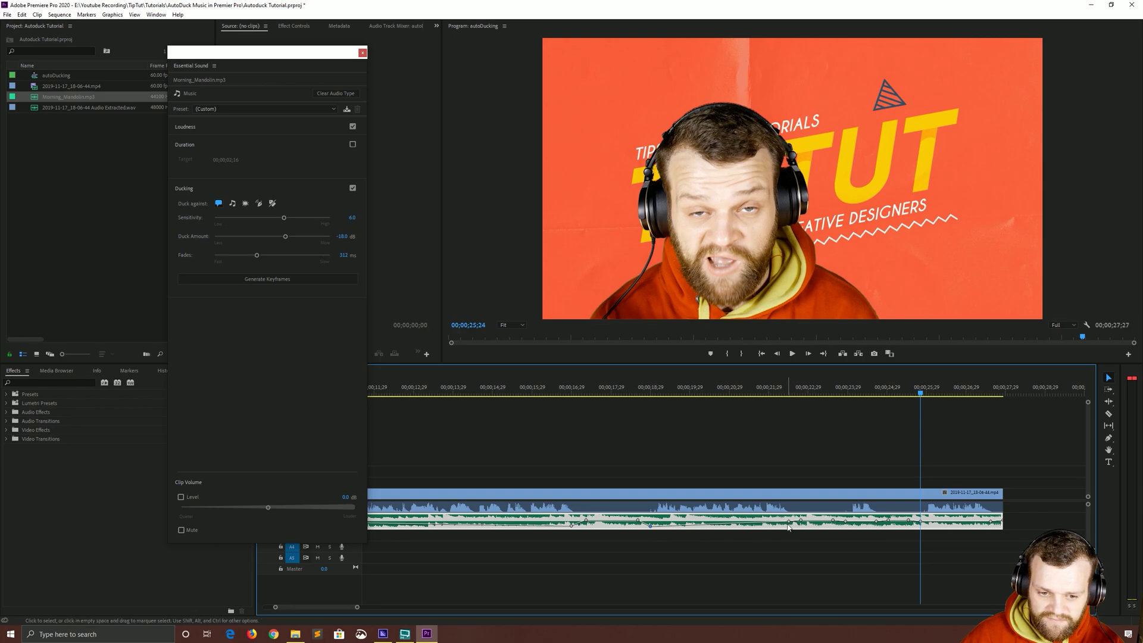
{"action": "left_click_drag", "start_coordinate": [846, 521], "coordinate": [845, 526]}
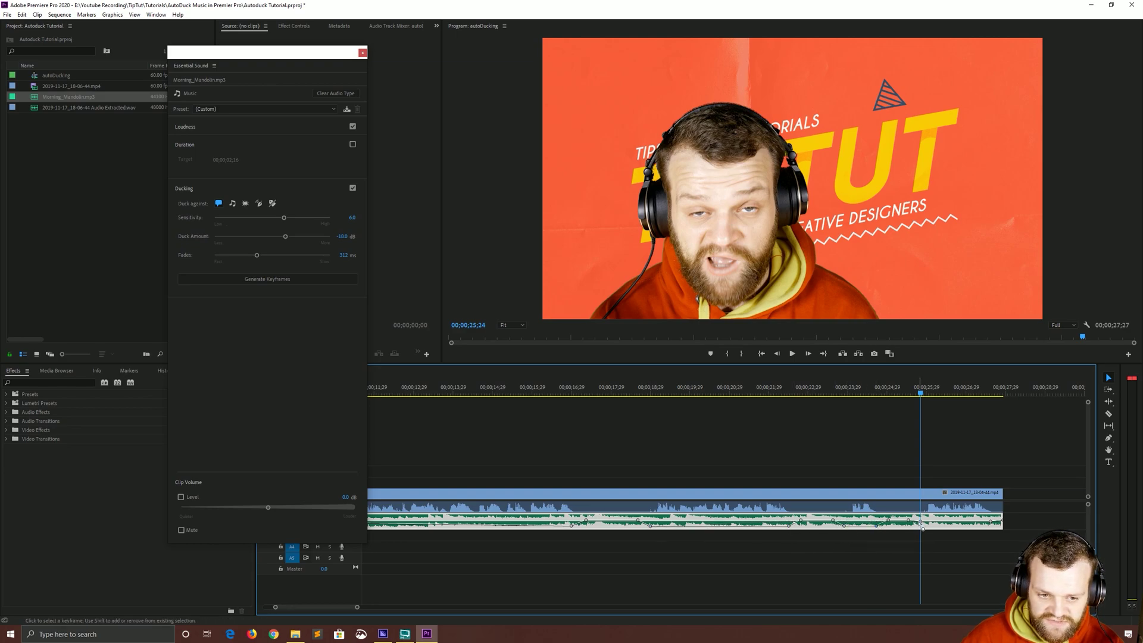
{"action": "left_click_drag", "start_coordinate": [922, 524], "coordinate": [921, 528]}
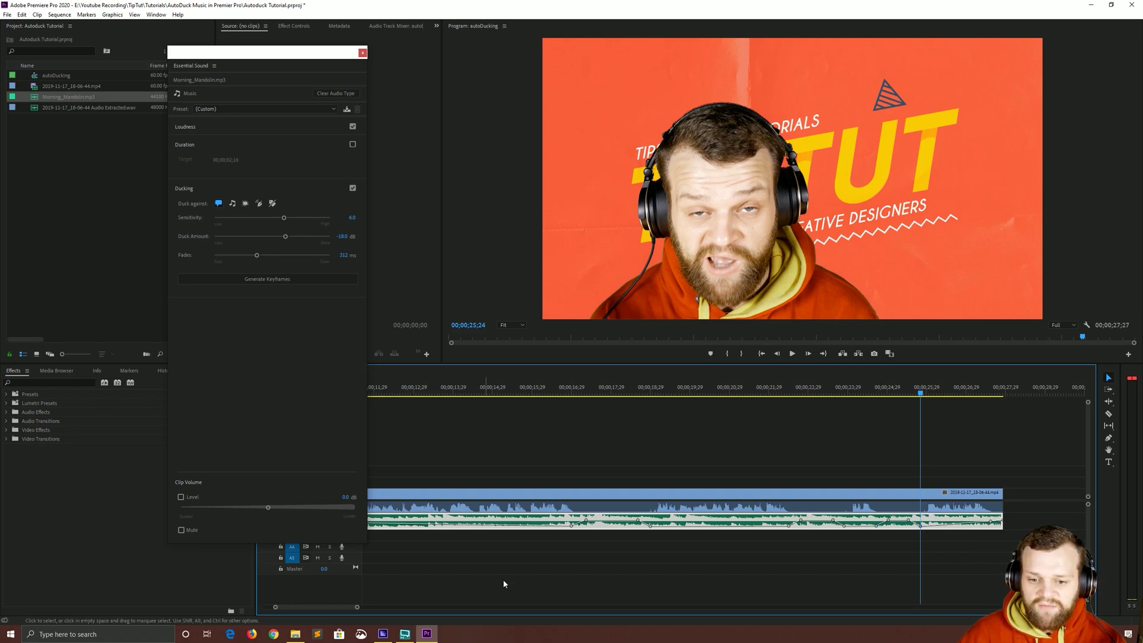
{"action": "left_click", "coordinate": [304, 281]}
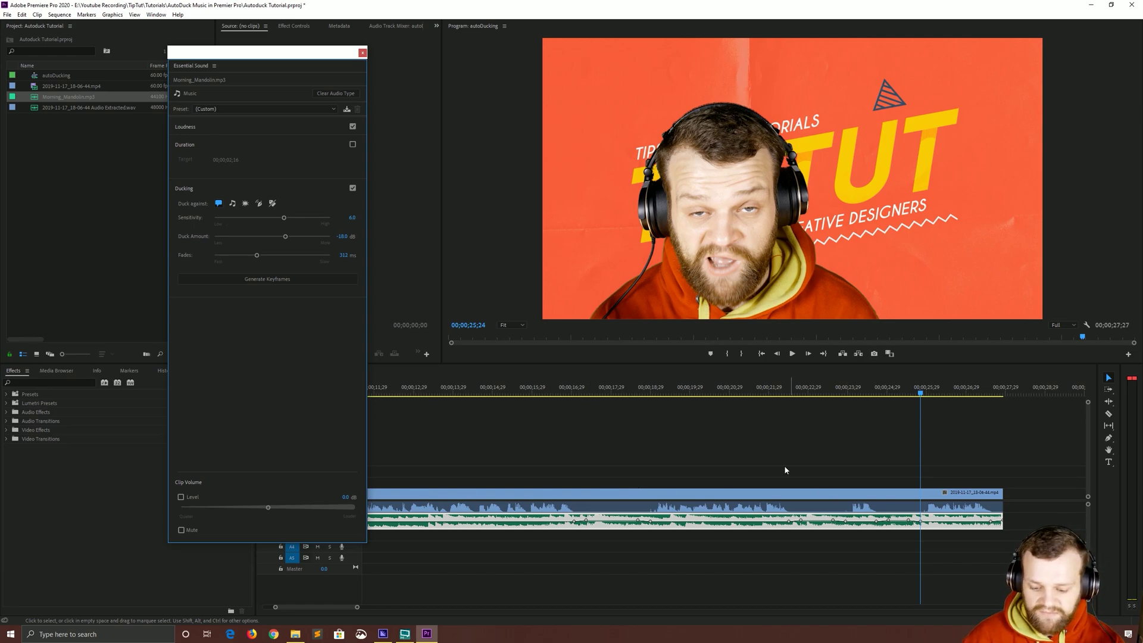
- Razor out a short piece of the dialogue clip and ripple delete the resulting gap
{"action": "key", "text": "c"}
{"action": "left_click", "coordinate": [602, 497]}
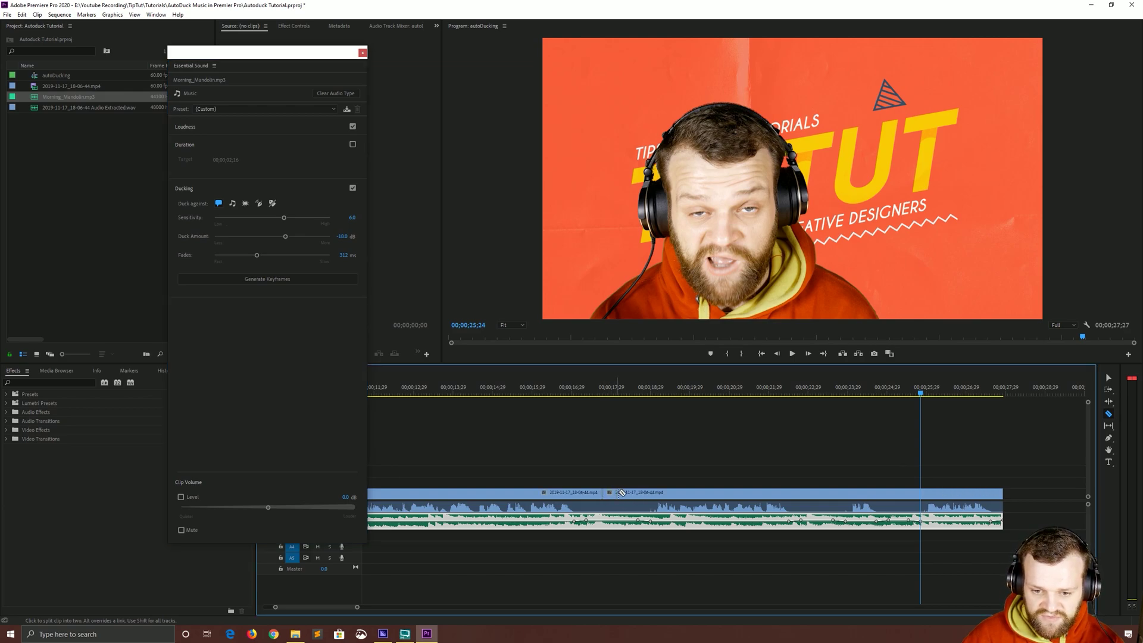
{"action": "left_click", "coordinate": [620, 492]}
{"action": "key", "text": "v"}
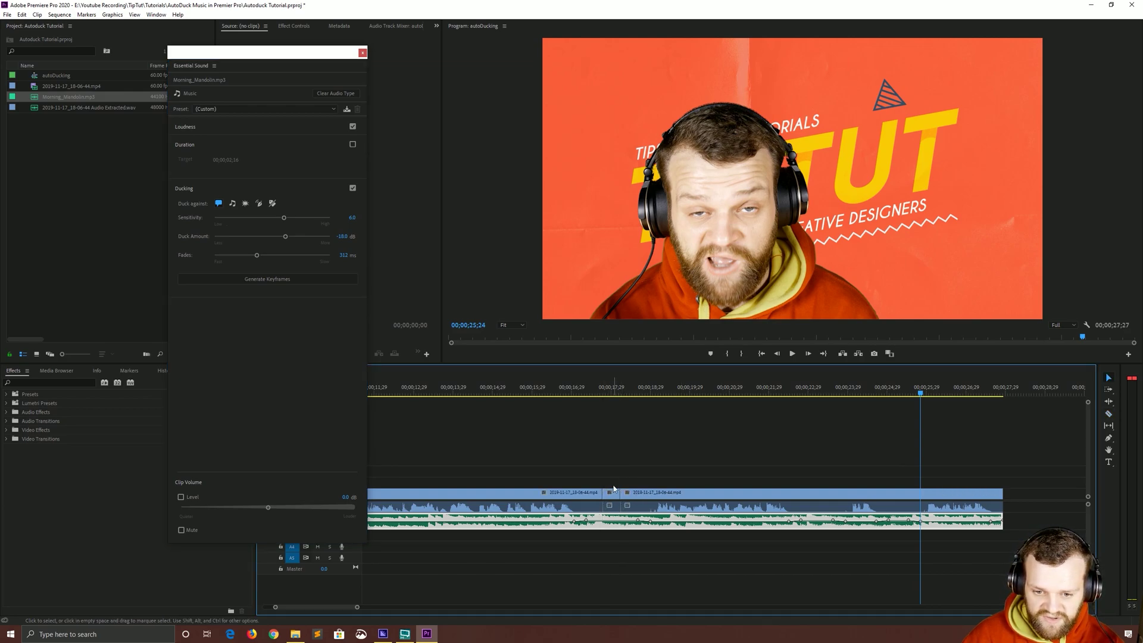
{"action": "left_click", "coordinate": [613, 492]}
{"action": "key", "text": "Delete"}
{"action": "right_click", "coordinate": [613, 493]}
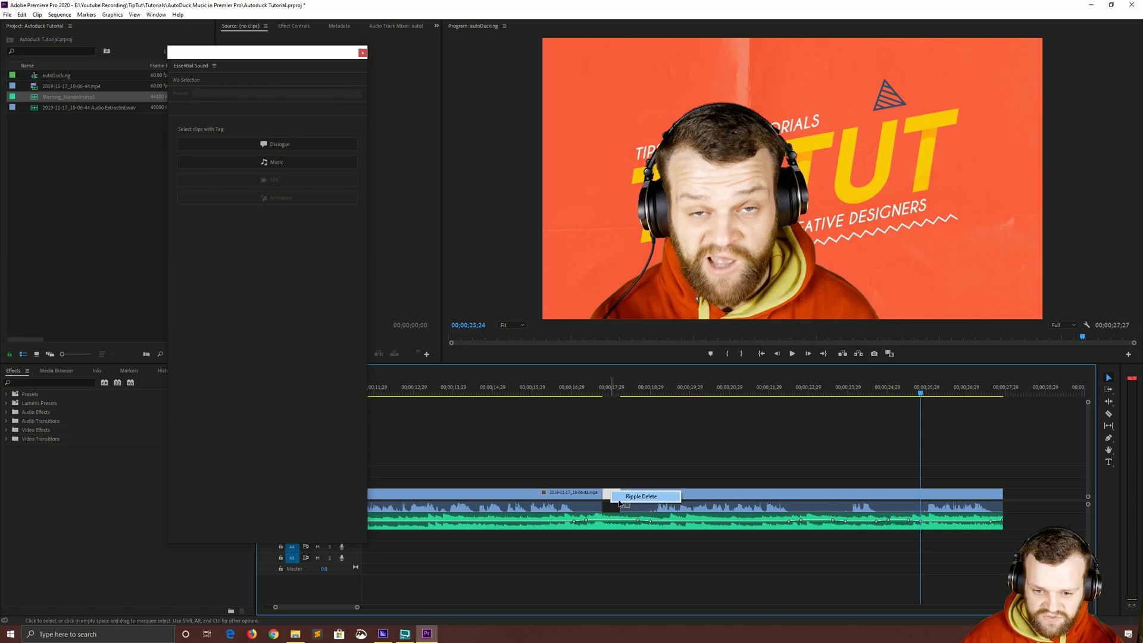
{"action": "left_click", "coordinate": [641, 496]}
- Select the dialogue audio clips on either side of the cut, then the Morning_Mandolin clip
{"action": "left_click", "coordinate": [591, 506]}
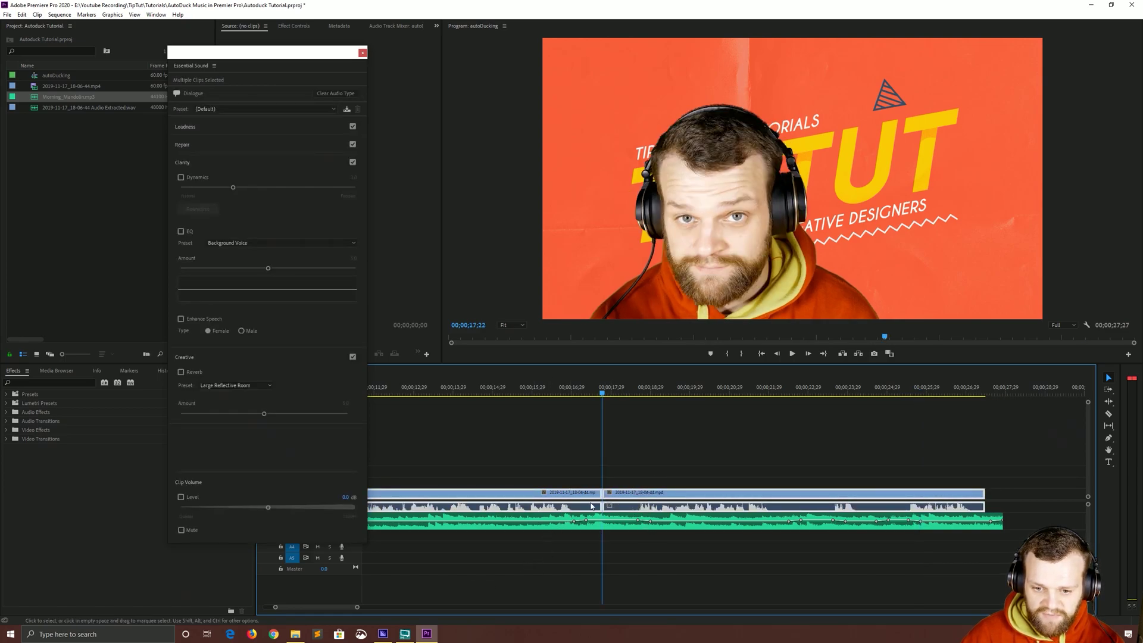
{"action": "left_click_drag", "start_coordinate": [657, 458], "coordinate": [582, 509]}
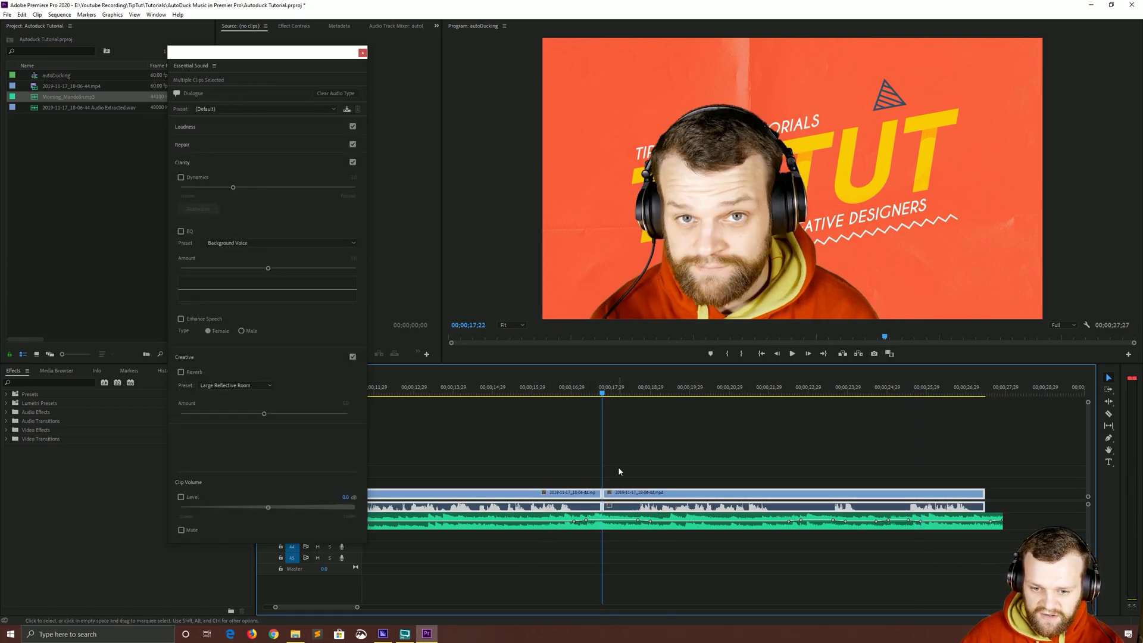
{"action": "left_click", "coordinate": [618, 507]}
{"action": "left_click", "coordinate": [590, 507], "text": "shift"}
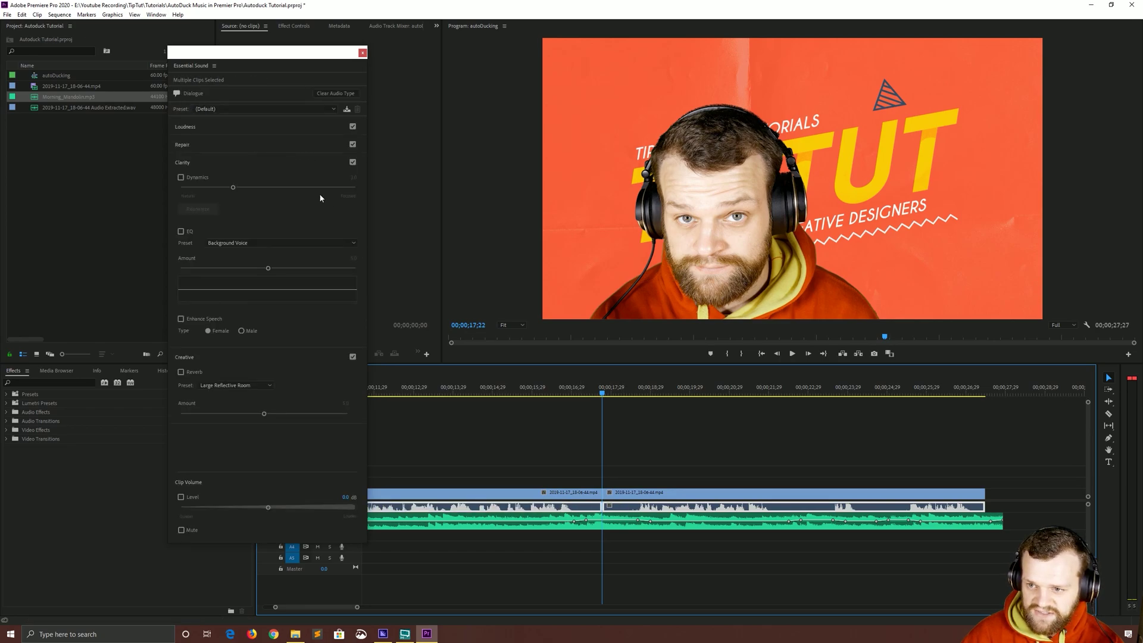
{"action": "left_click", "coordinate": [417, 521]}
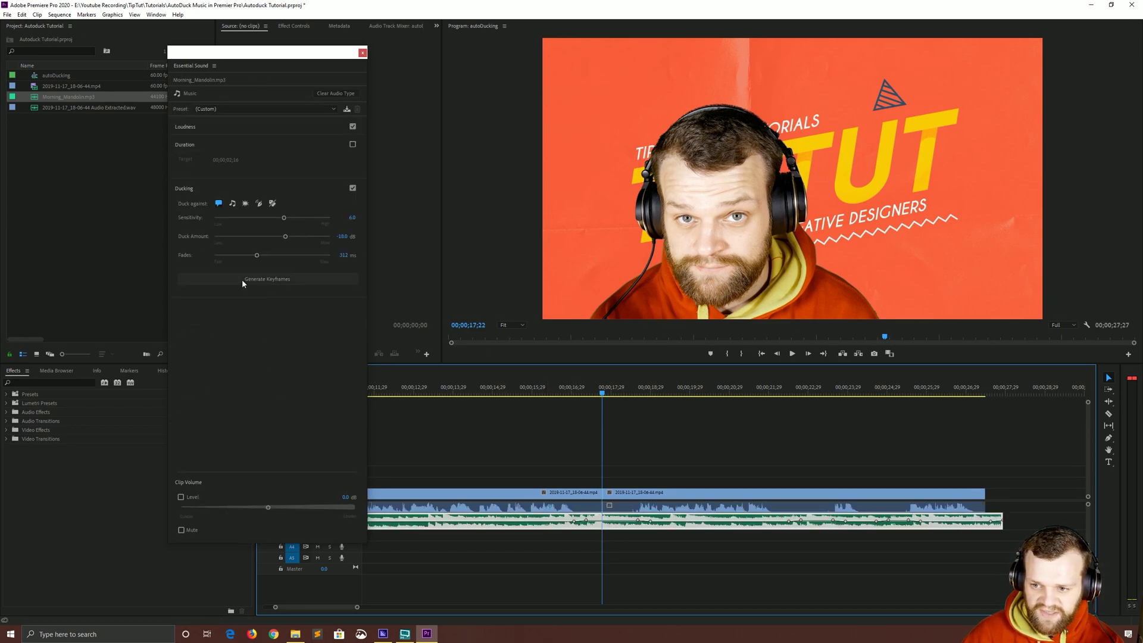
- Set Duck Amount to about -9.3 dB and regenerate the music ducking keyframes
{"action": "left_click", "coordinate": [241, 280]}
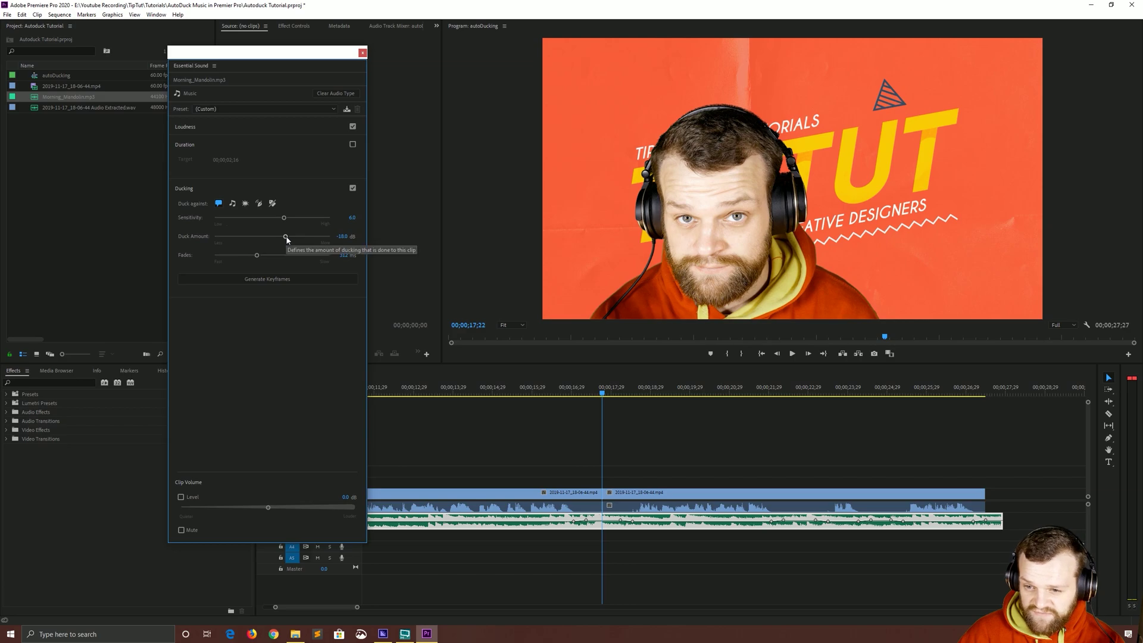
{"action": "left_click_drag", "start_coordinate": [287, 238], "coordinate": [266, 238]}
{"action": "left_click", "coordinate": [262, 277]}
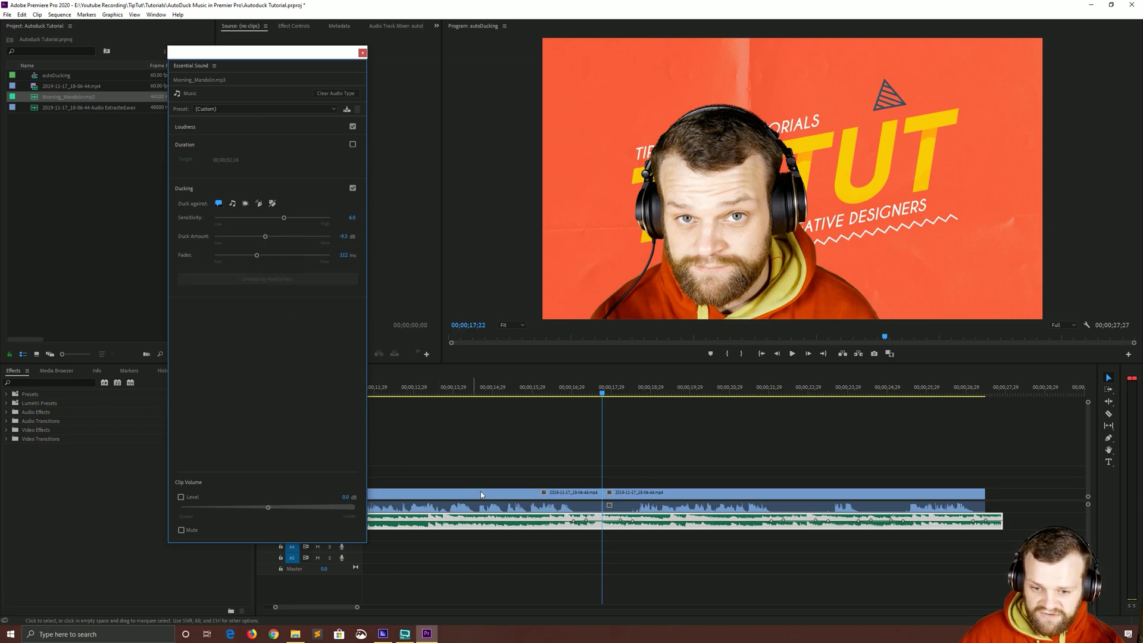
- Play back from 15;01 to 20;14 to hear the gentler ducking
{"action": "left_click", "coordinate": [495, 391]}
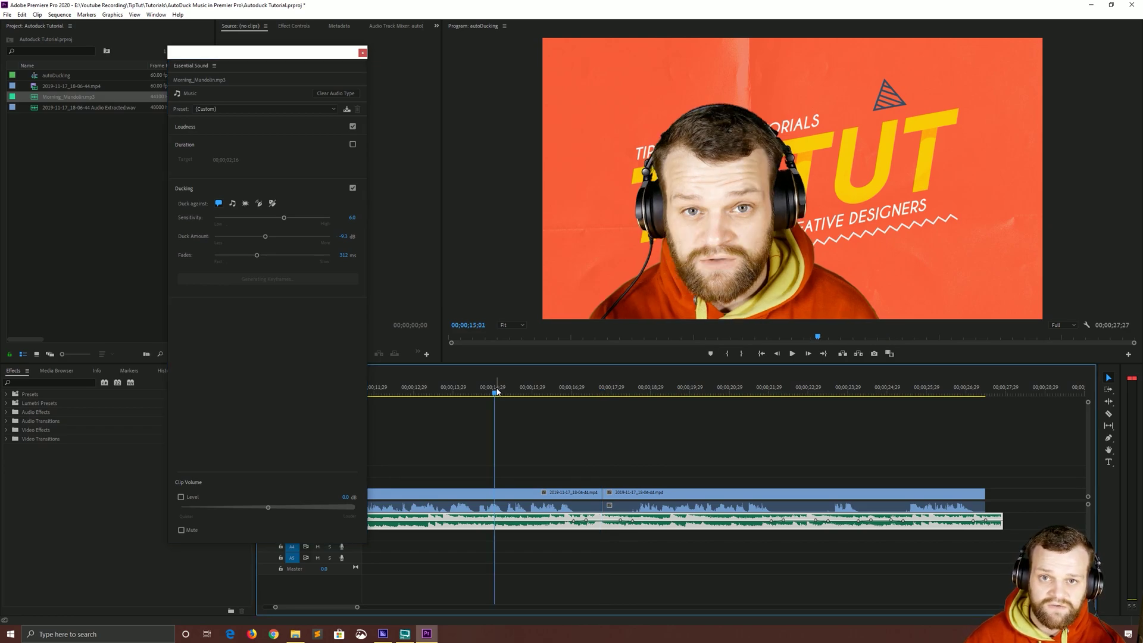
{"action": "key", "text": "space"}
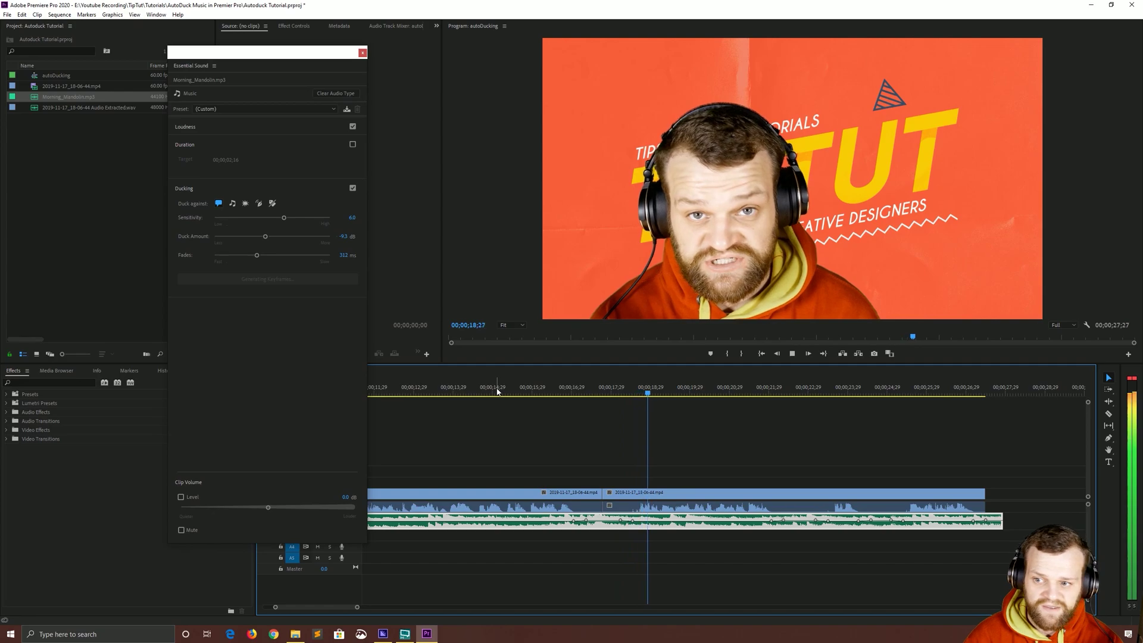
{"action": "key", "text": "space"}
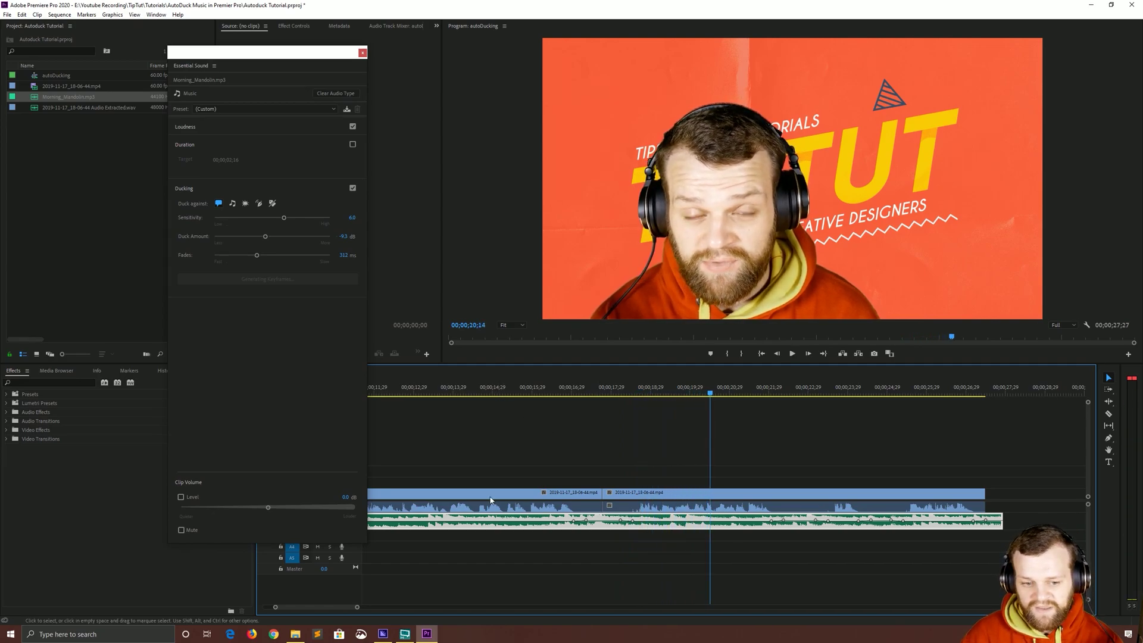
- Close the Essential Sound panel and zoom the timeline out to the full autoDucking sequence
{"action": "left_click", "coordinate": [361, 53]}
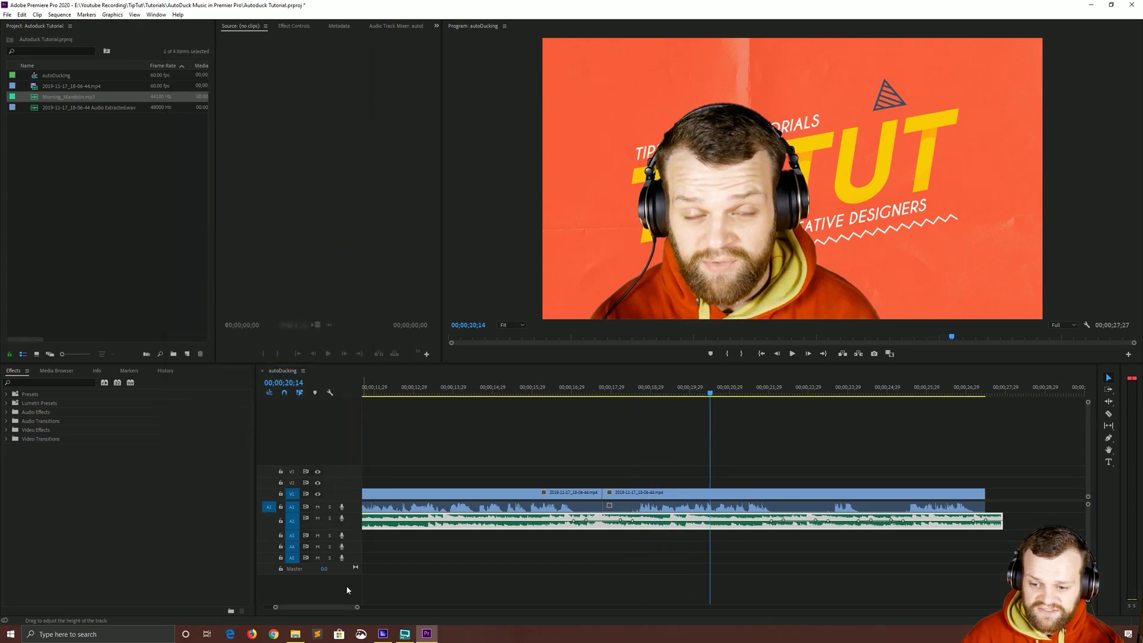
{"action": "left_click_drag", "start_coordinate": [358, 608], "coordinate": [436, 608]}
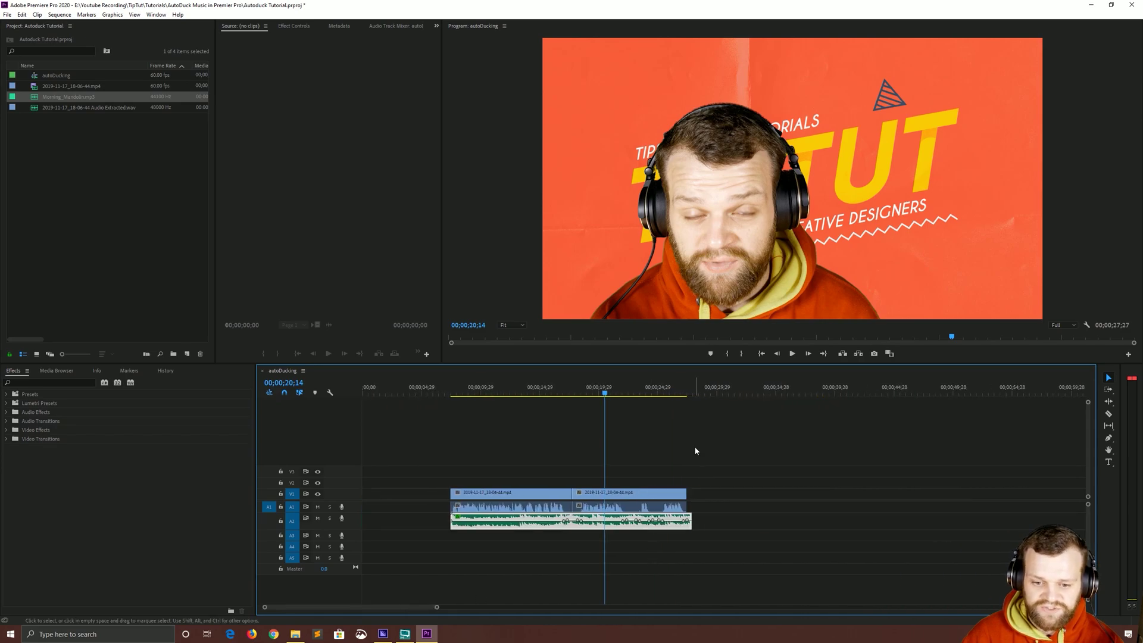